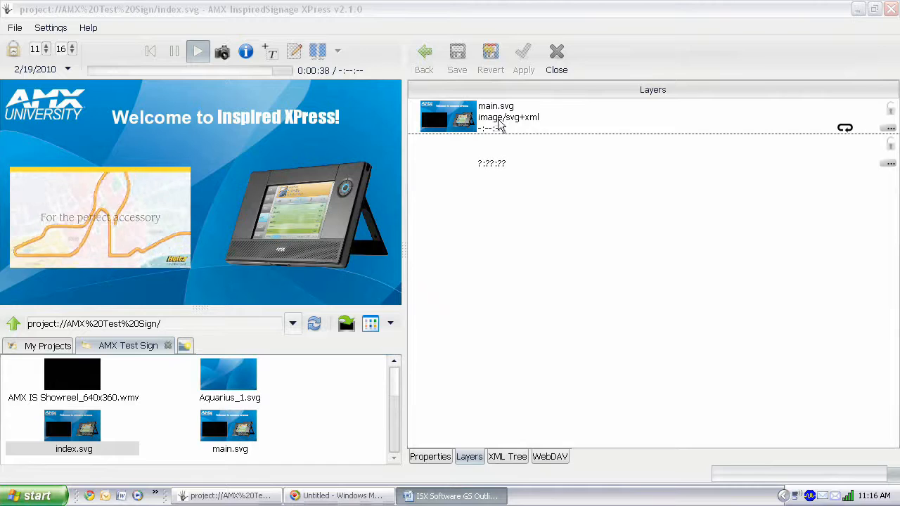
Open the main.svg layer to view its contents and look through the images in the TP Images folder
double_click(457, 121)
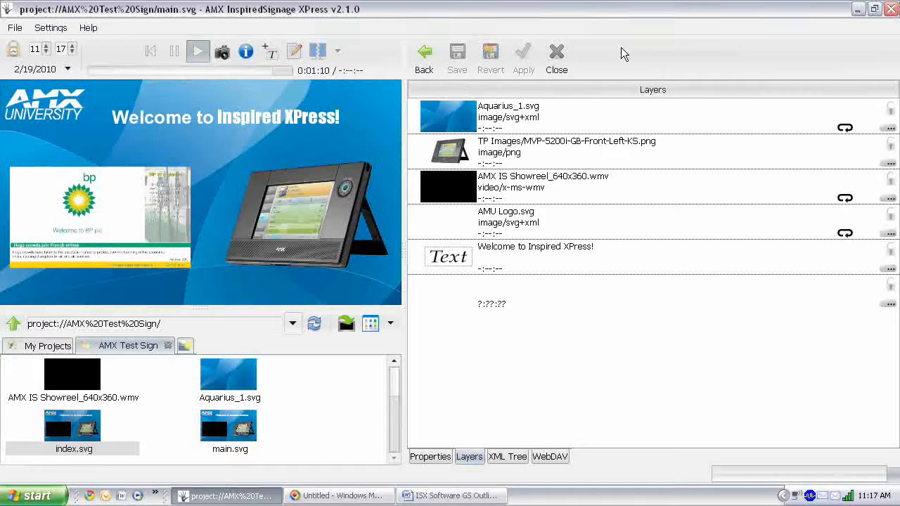
mouse_move(330, 201)
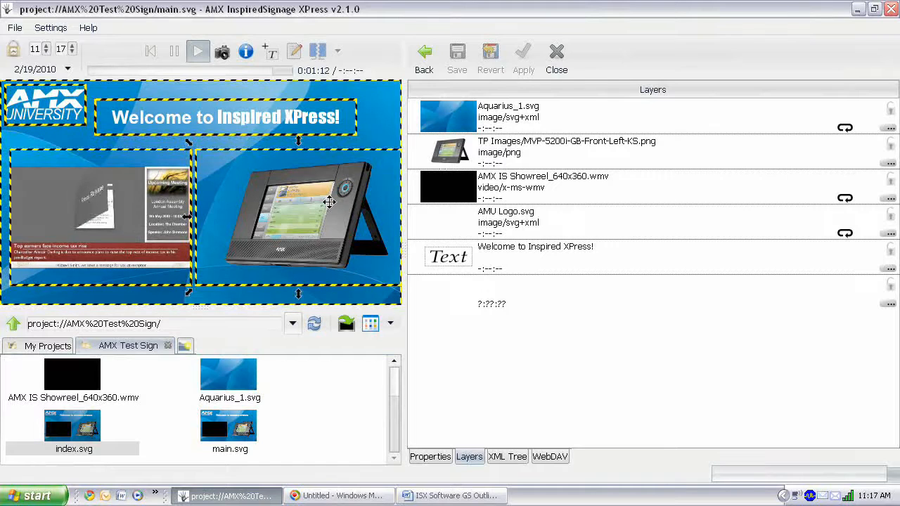
scroll(394, 390, "up", 2)
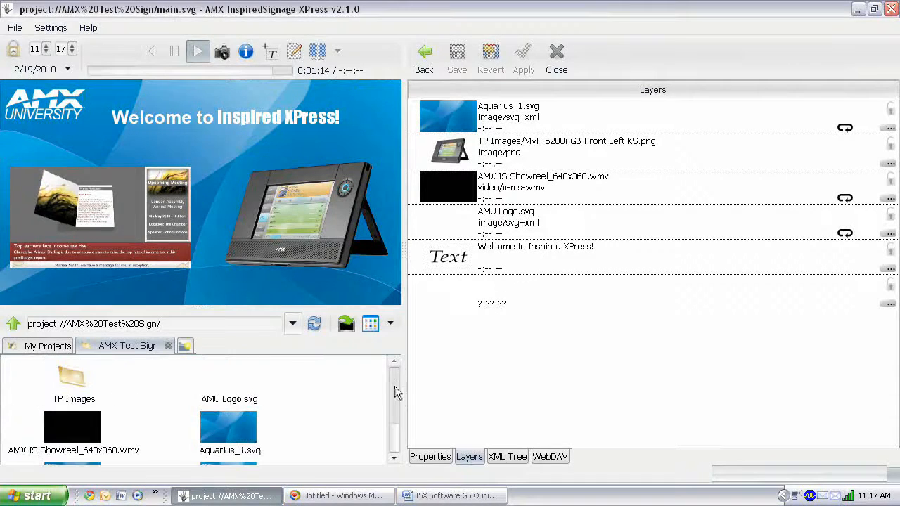
double_click(74, 379)
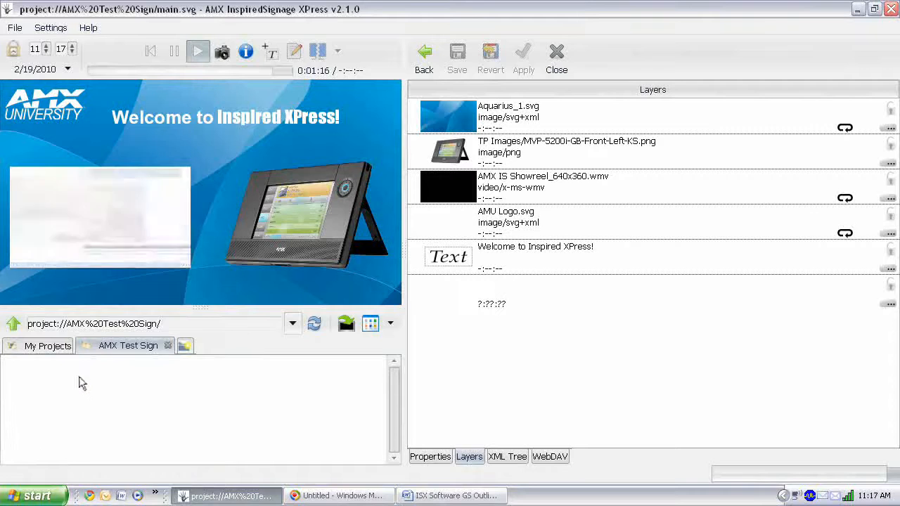
scroll(395, 398, "down", 3)
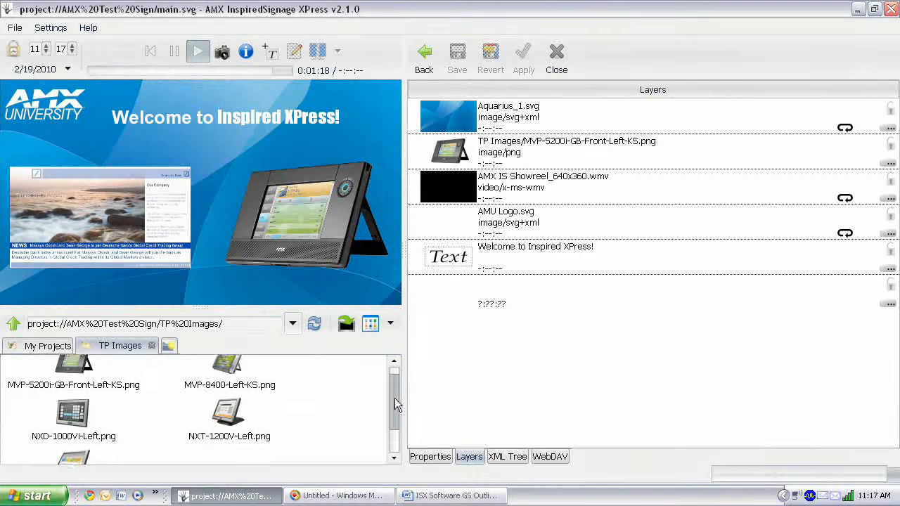
scroll(387, 386, "up", 3)
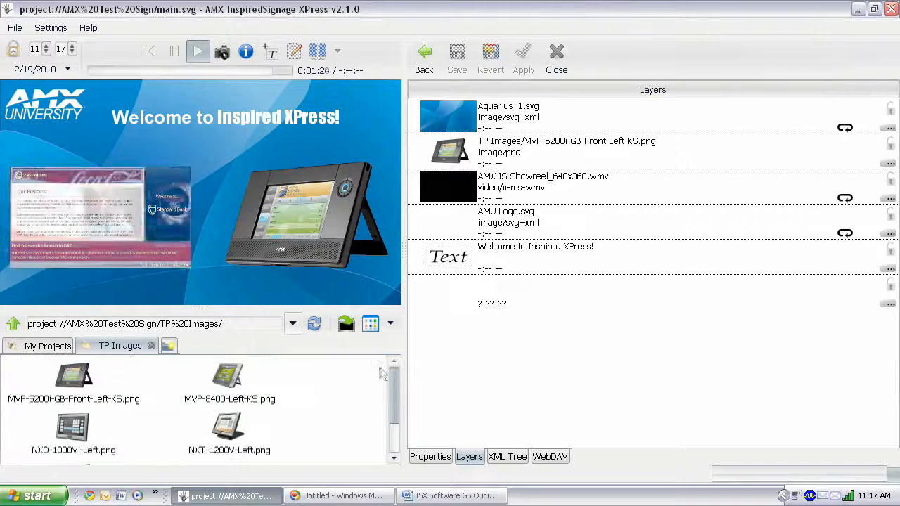
mouse_move(303, 237)
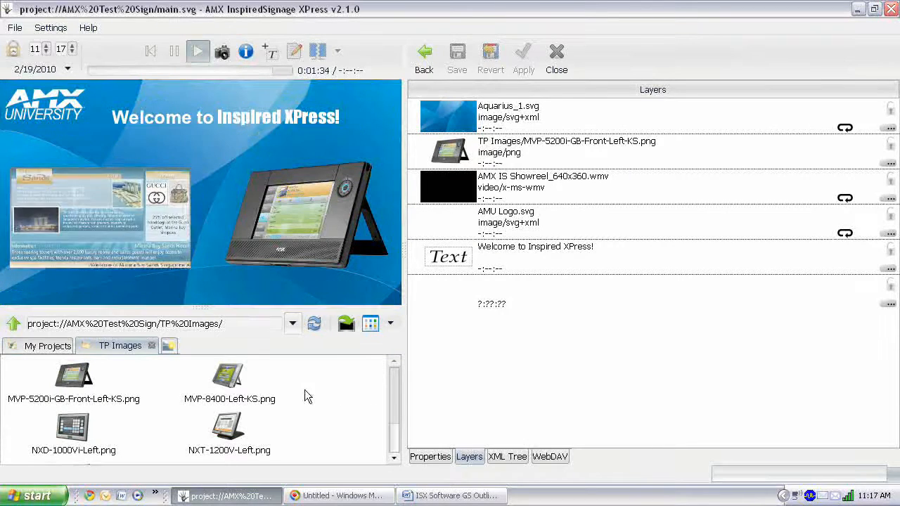
Return to the AMX Test Sign project folder and create a new playlist file there
left_click(12, 323)
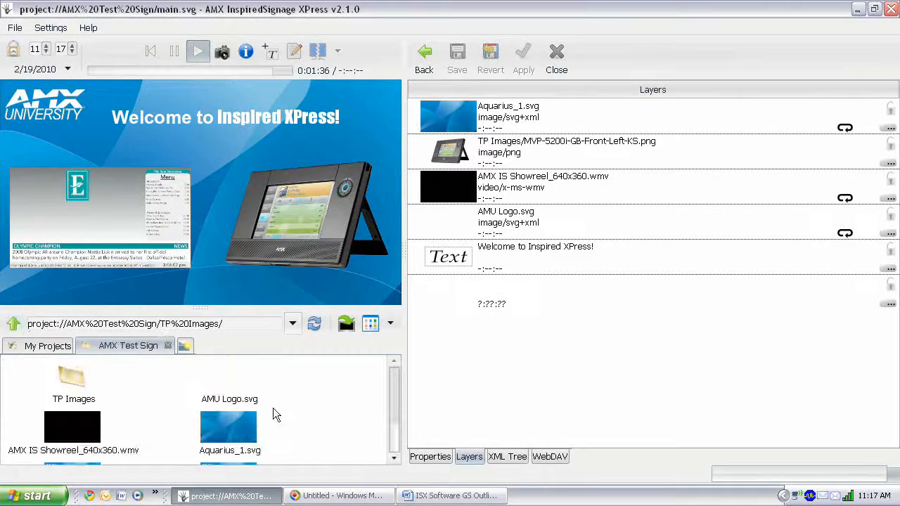
left_click_drag(394, 394, 392, 443)
right_click(297, 401)
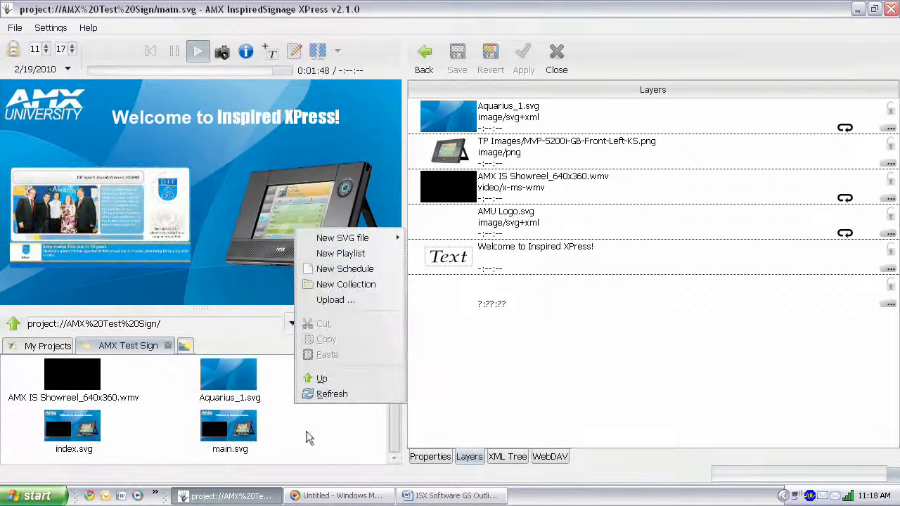
left_click(341, 254)
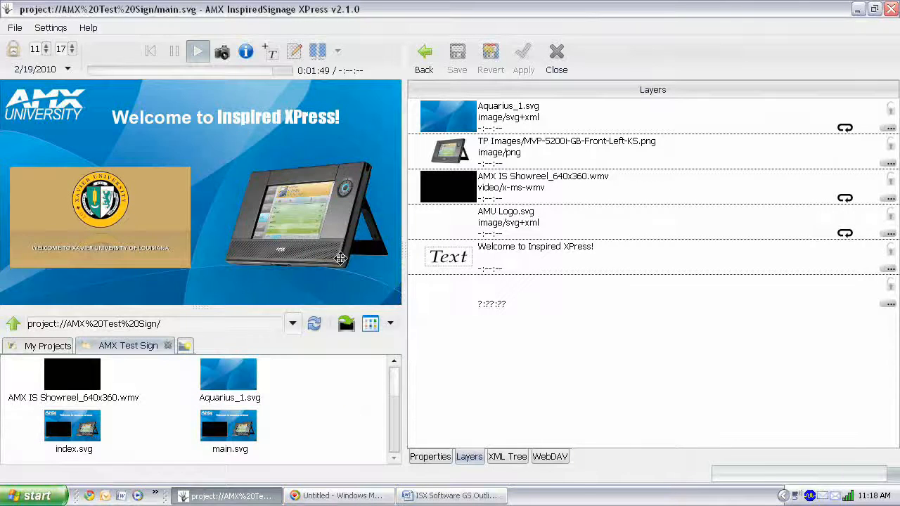
scroll(392, 414, "down", 2)
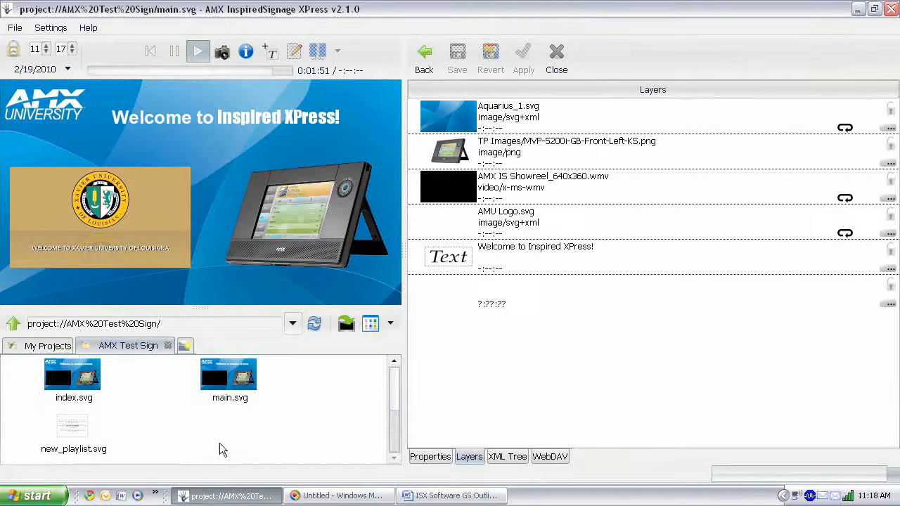
Rename the new playlist file as TP playlist.svg
left_click(67, 431)
right_click(67, 425)
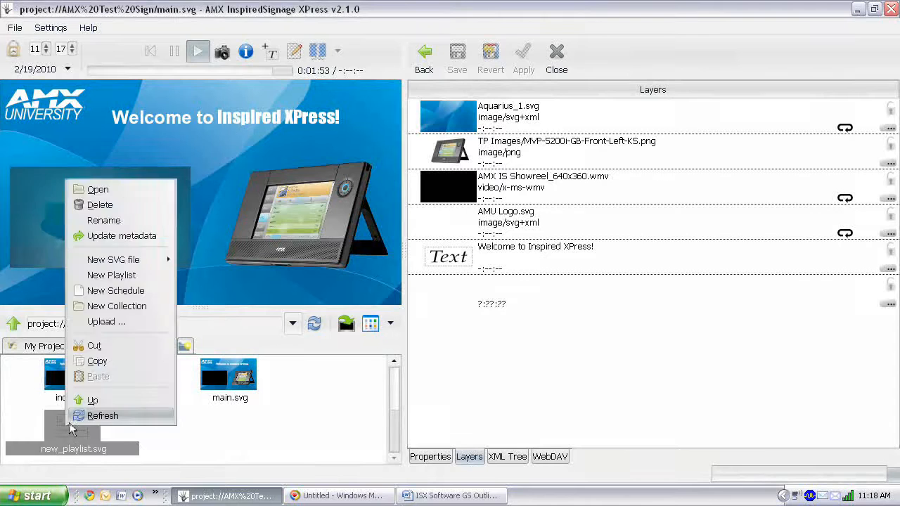
left_click(103, 221)
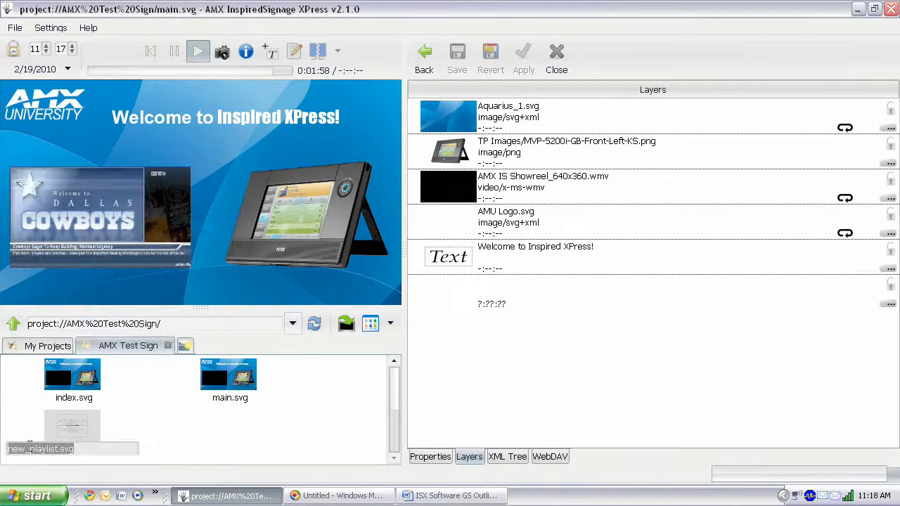
key("BackSpace")
key("BackSpace")
key("BackSpace")
key("BackSpace")
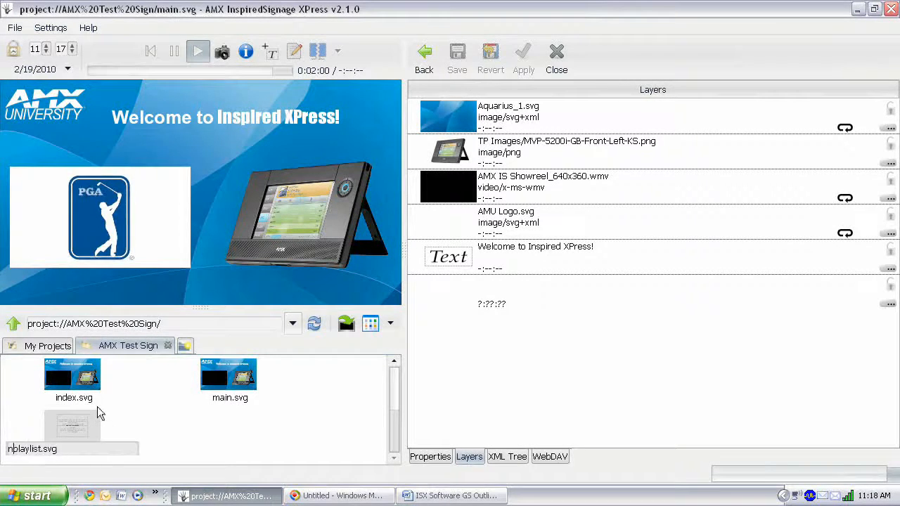
type("TP")
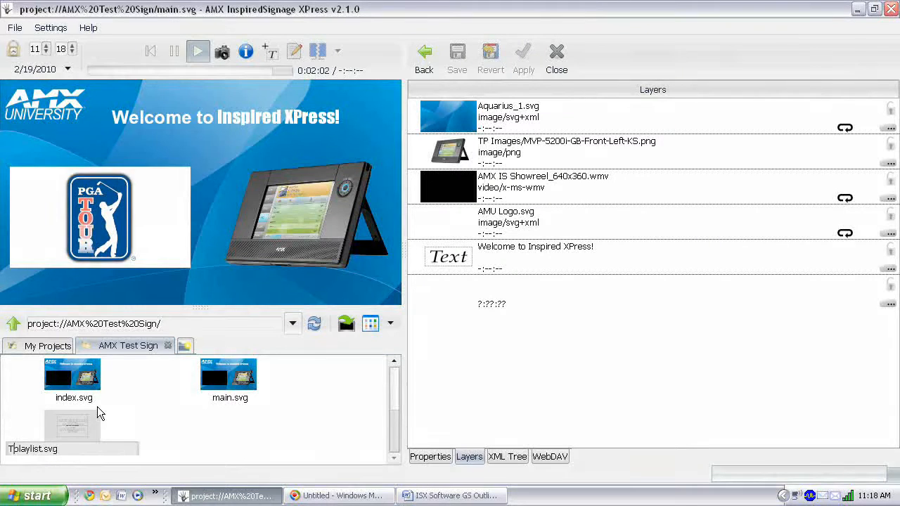
key("Return")
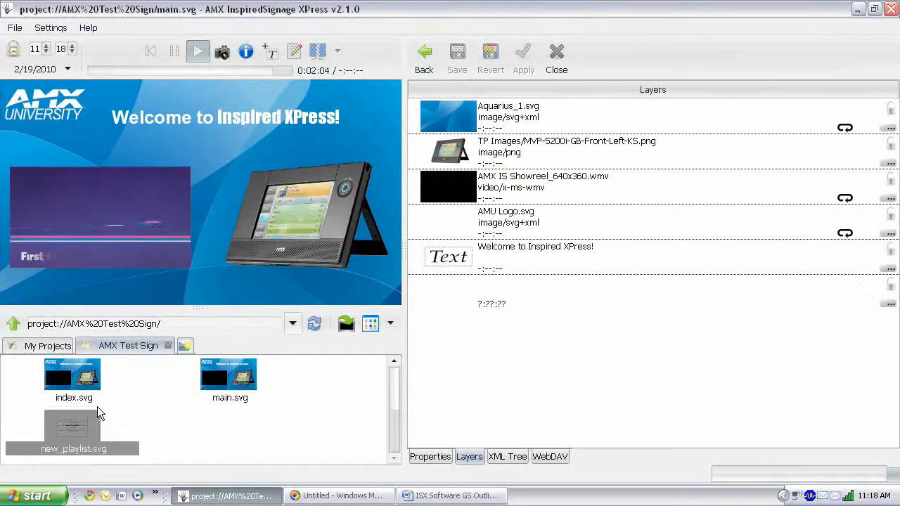
Open TP playlist.svg for editing and browse to the project's TP Images folder
left_click(80, 431)
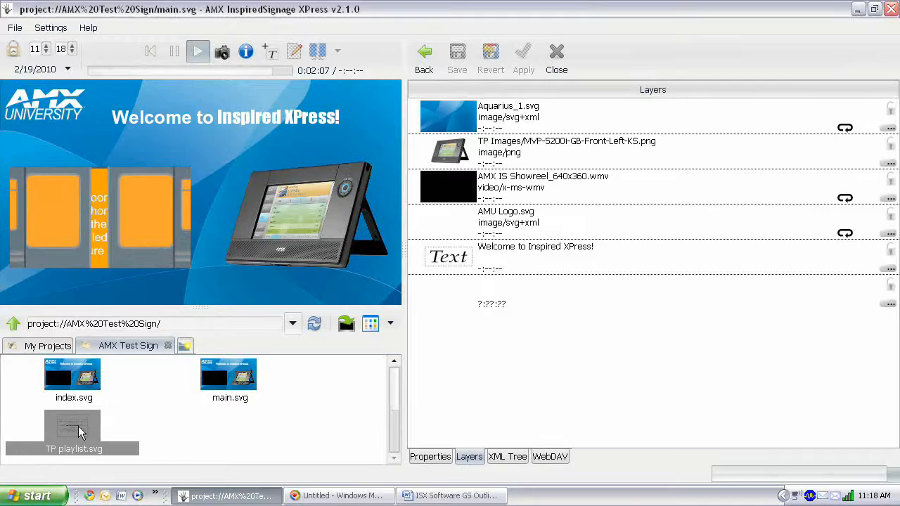
double_click(79, 432)
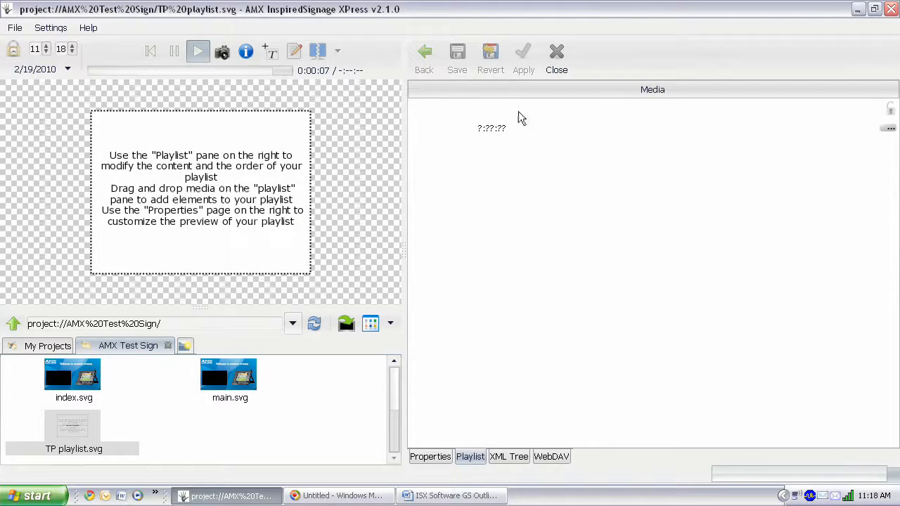
left_click(393, 390)
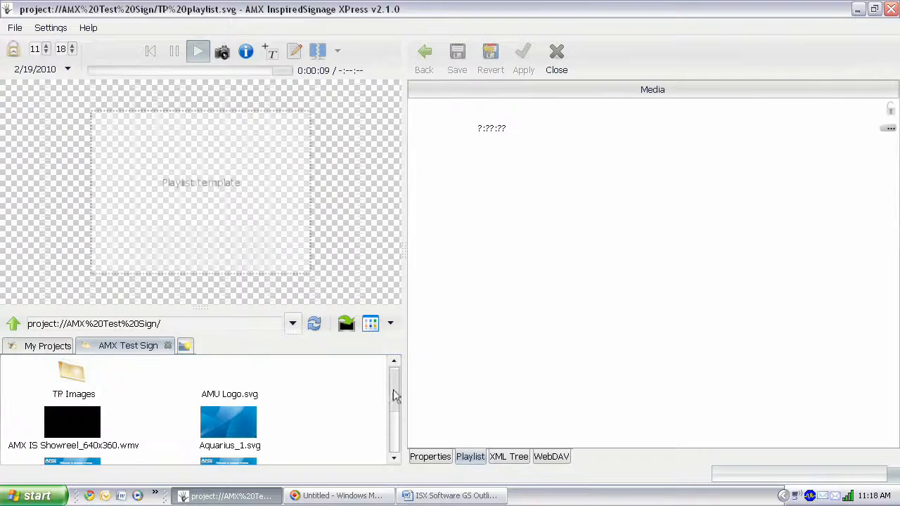
left_click_drag(393, 395, 393, 375)
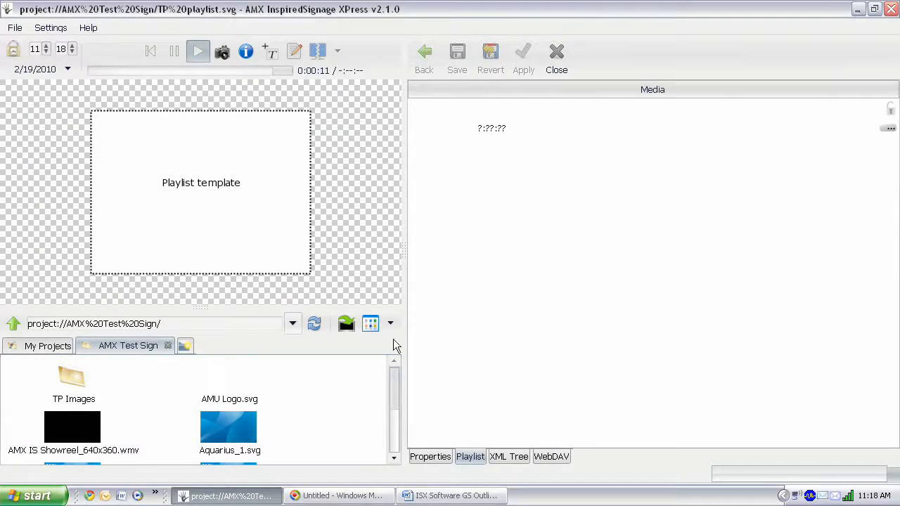
double_click(58, 389)
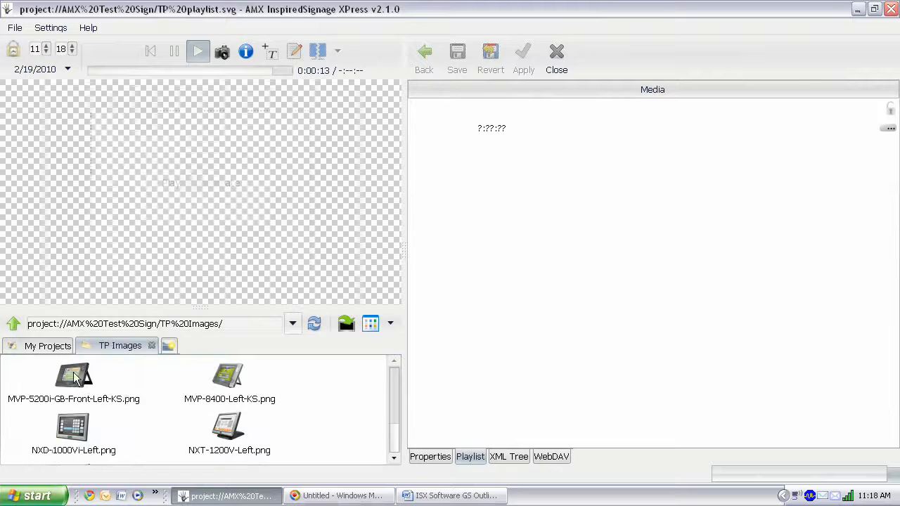
Add all five touch panel images from the TP Images folder to the playlist's media list and apply the change
left_click_drag(392, 395, 391, 432)
left_click_drag(252, 437, 36, 309)
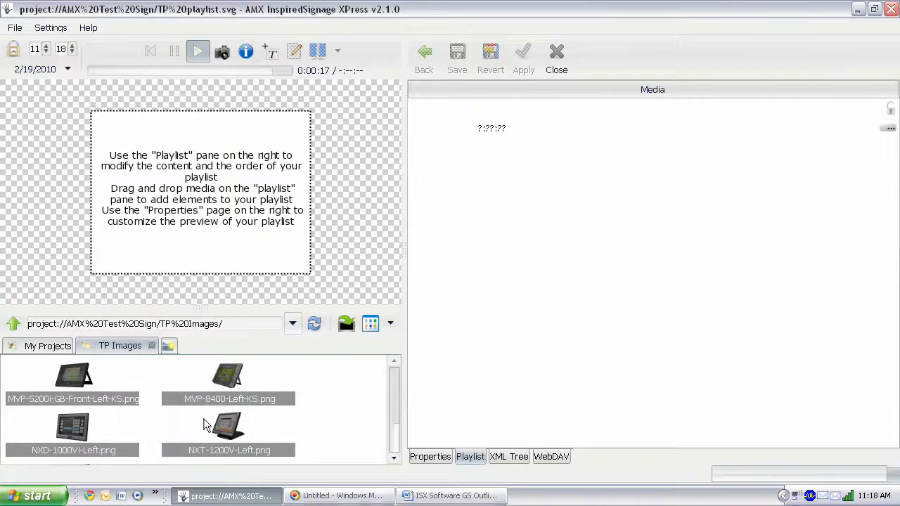
left_click_drag(73, 383, 188, 175)
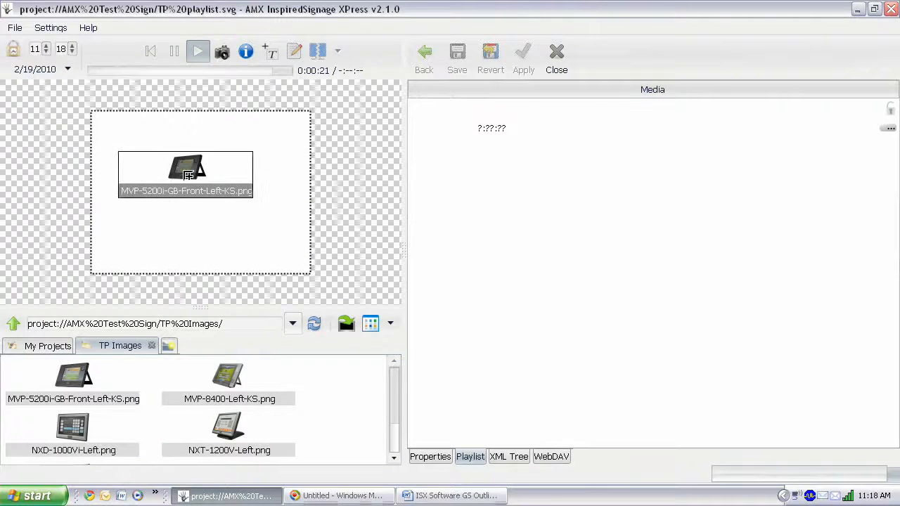
left_click_drag(300, 166, 492, 160)
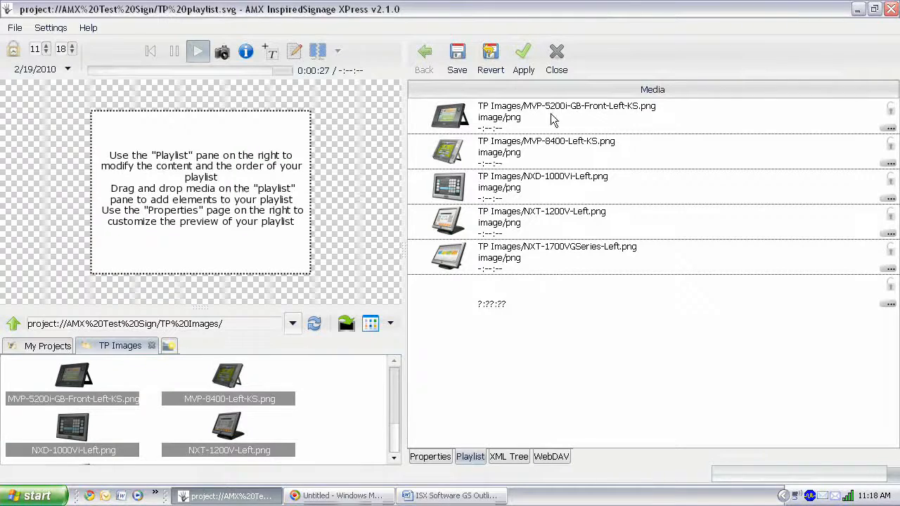
left_click(523, 61)
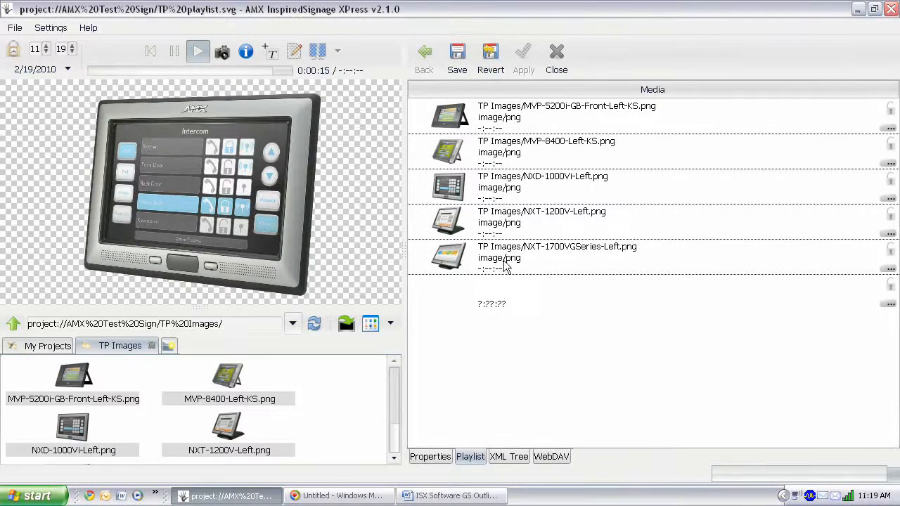
Reorder the playlist so MVP-8400-Left-KS.png is first and NXT-1700VGSeries-Left.png is third, and apply the new order
left_click_drag(515, 266, 515, 182)
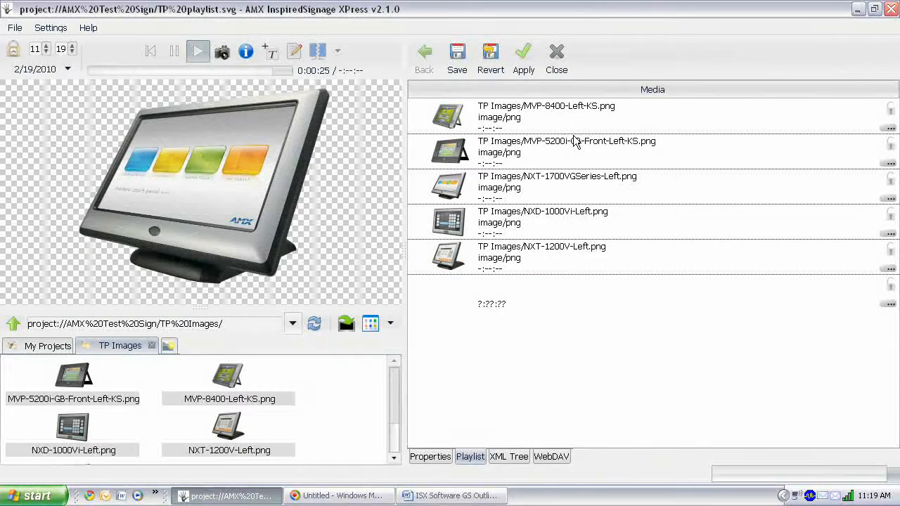
left_click(522, 55)
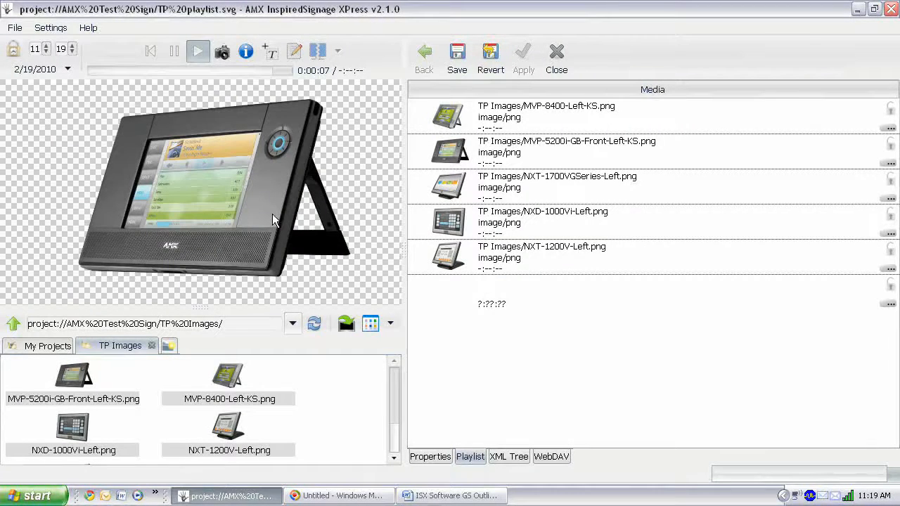
Set the playlist's default slide duration to 3s
left_click(430, 457)
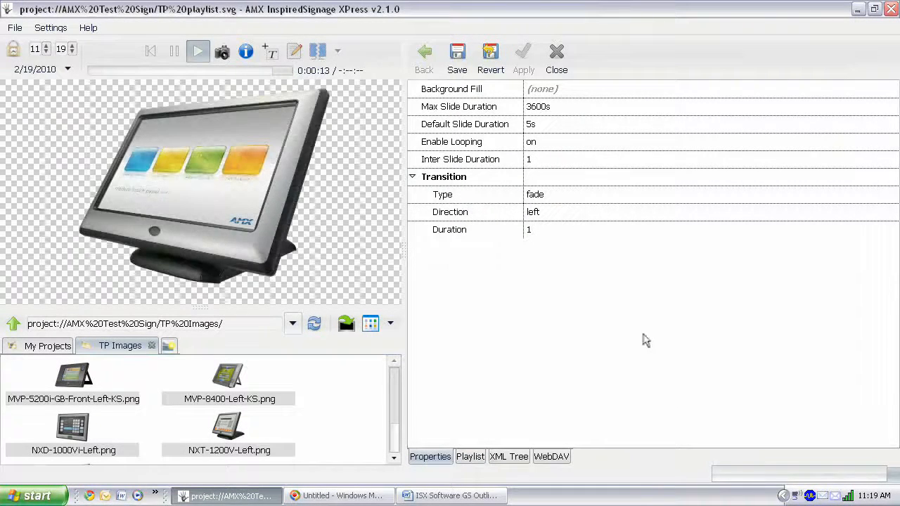
left_click(532, 127)
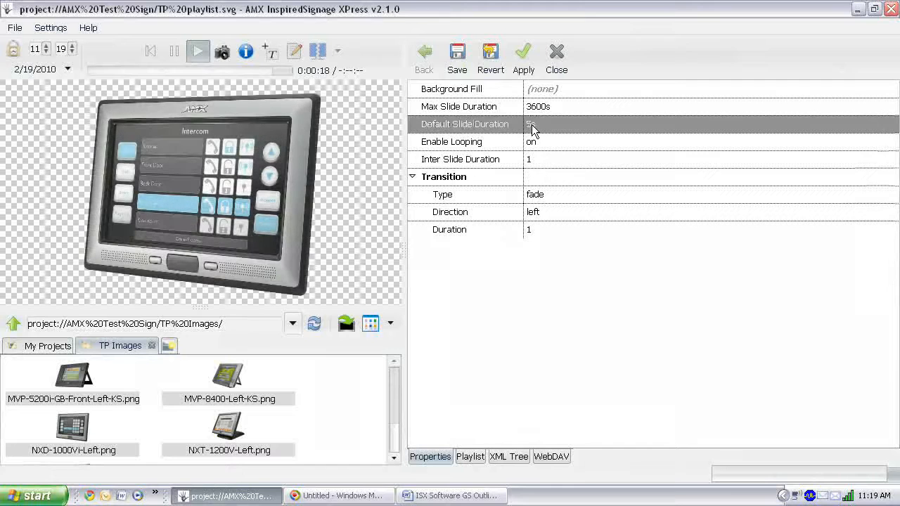
left_click(532, 126)
left_click(608, 124)
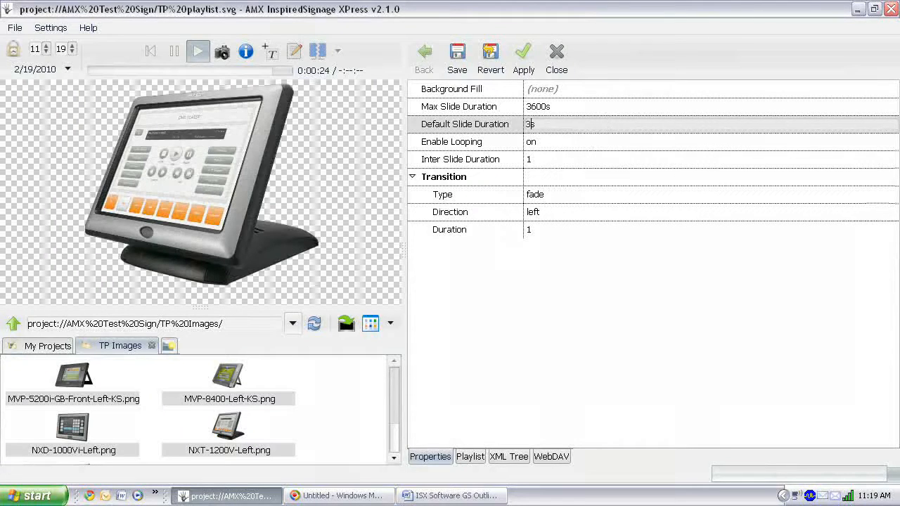
key("Return")
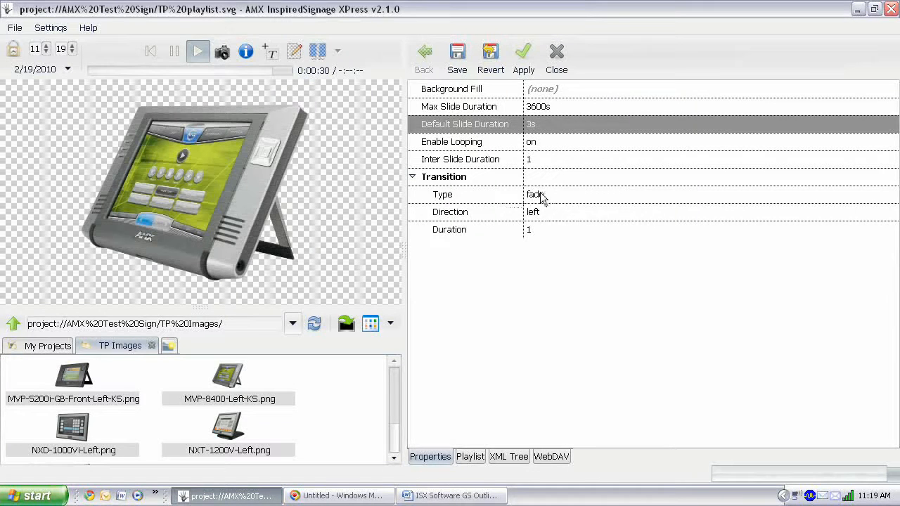
Change the playlist's transition type to fly
left_click(535, 199)
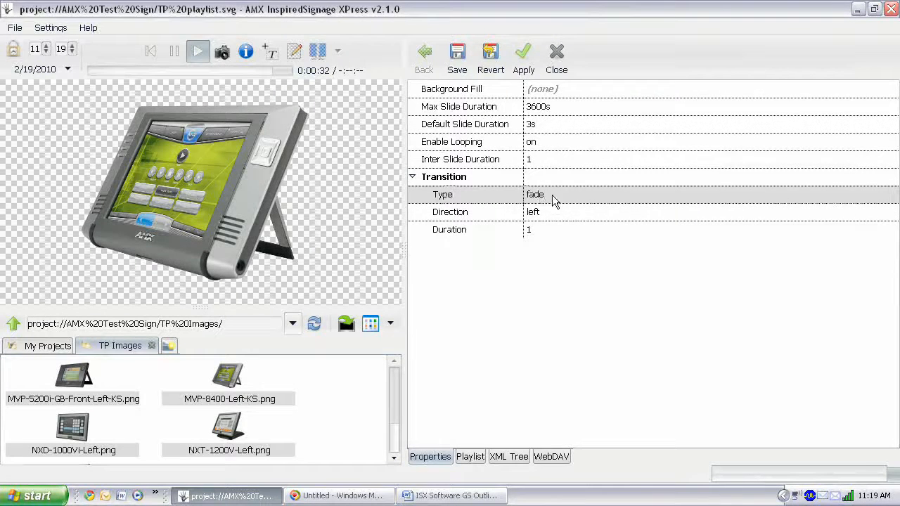
left_click(549, 194)
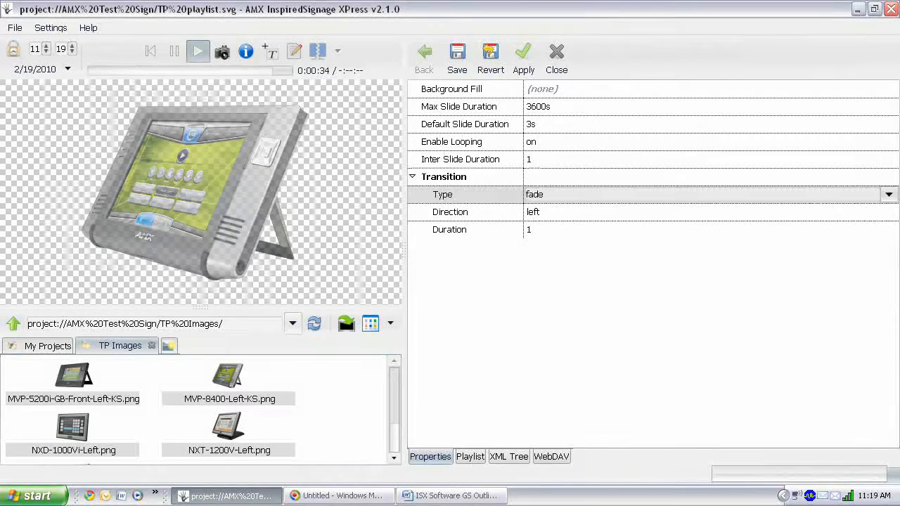
left_click(888, 196)
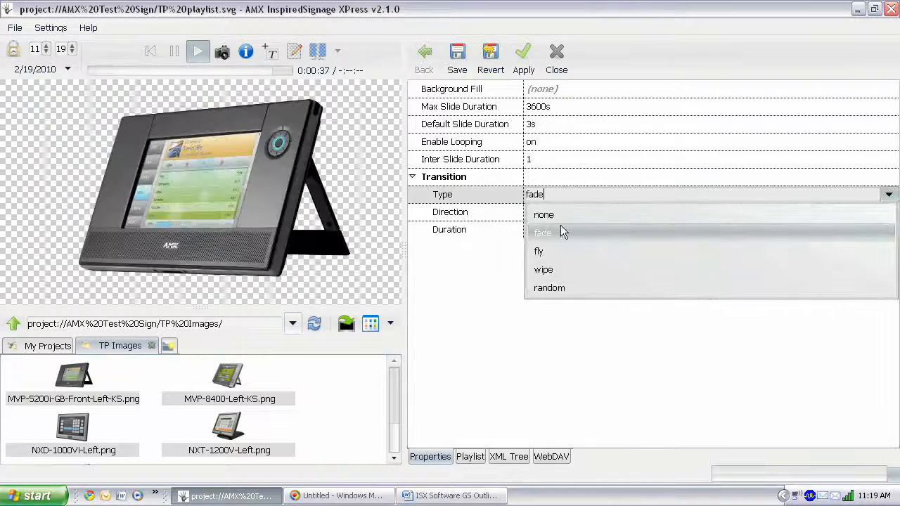
left_click(553, 253)
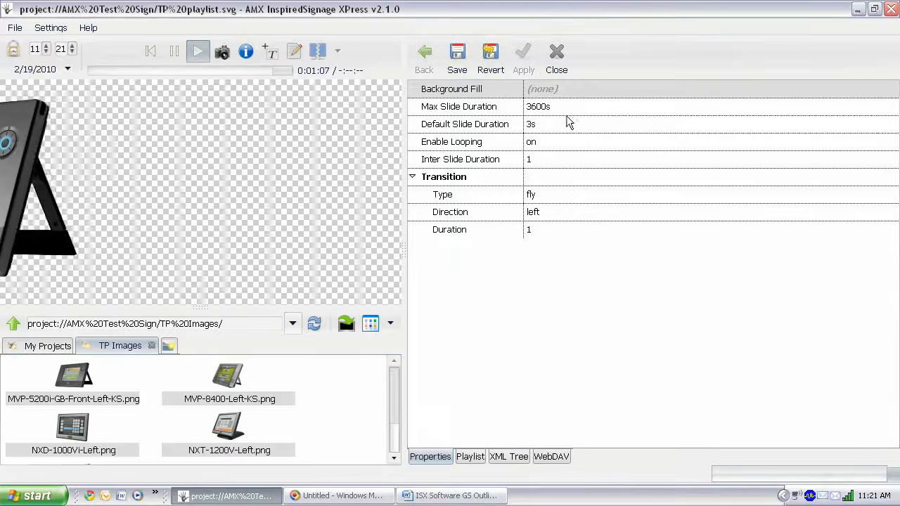
Save the TP playlist and close it
left_click(456, 56)
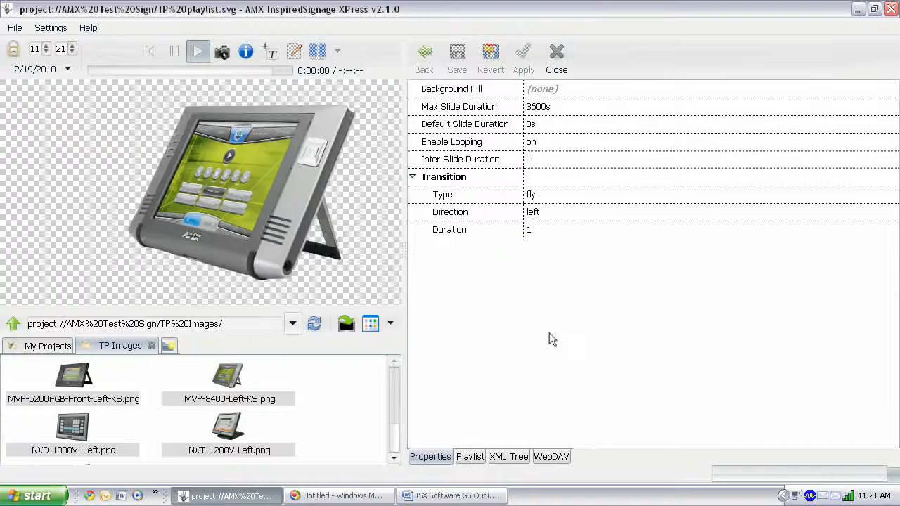
left_click(556, 57)
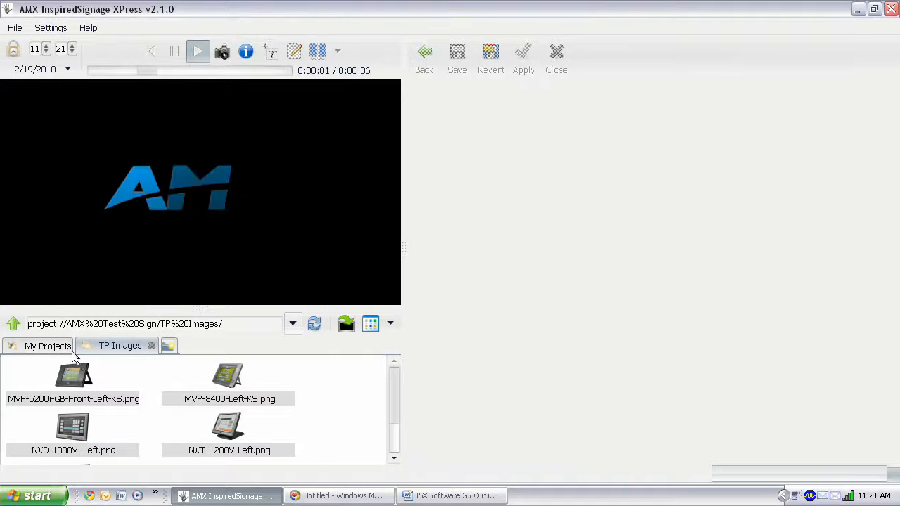
Open index.svg from the AMX Test Sign project folder and open its main.svg layer for editing
left_click(13, 323)
left_click_drag(393, 402, 375, 429)
double_click(79, 413)
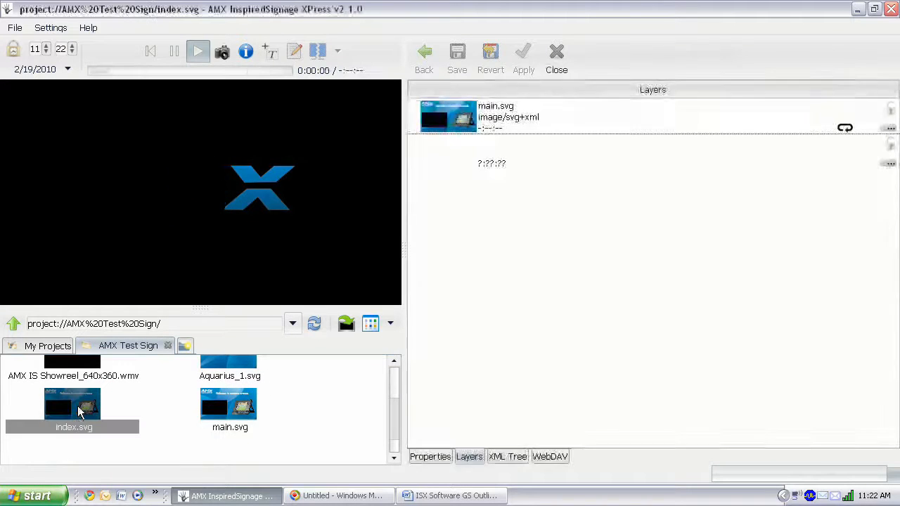
double_click(483, 118)
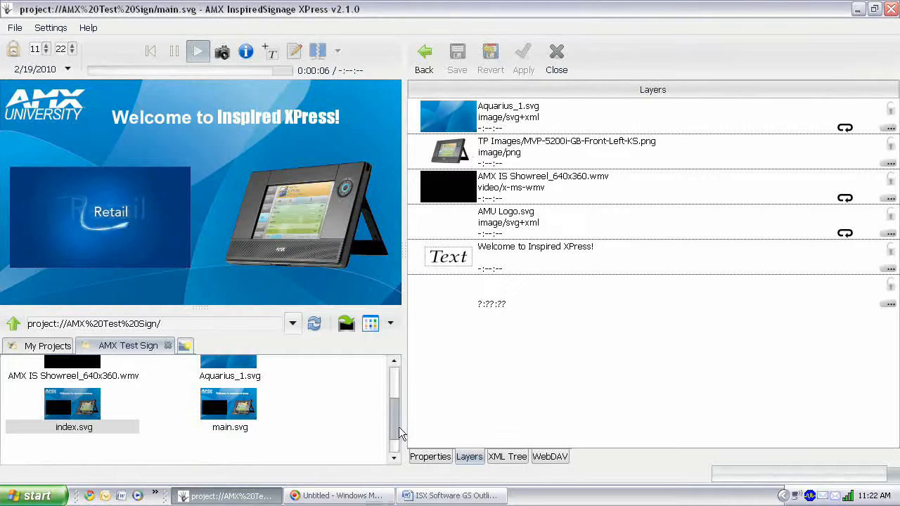
Replace the MVP-5200i touch panel image in main.svg with TP playlist.svg from the project folder
left_click_drag(391, 415, 394, 435)
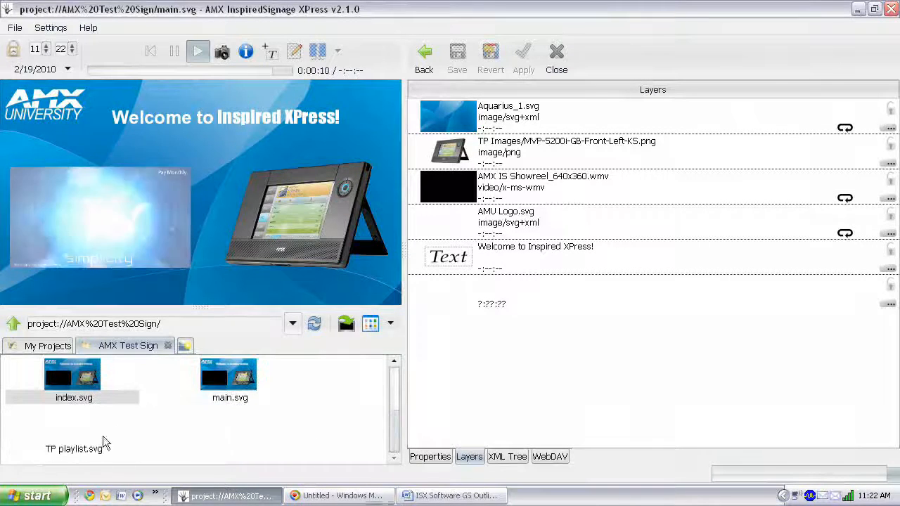
left_click(71, 436)
mouse_move(66, 427)
left_mouse_down()
mouse_move(142, 385)
mouse_move(298, 191)
mouse_move(297, 218)
mouse_move(292, 212)
left_mouse_up()
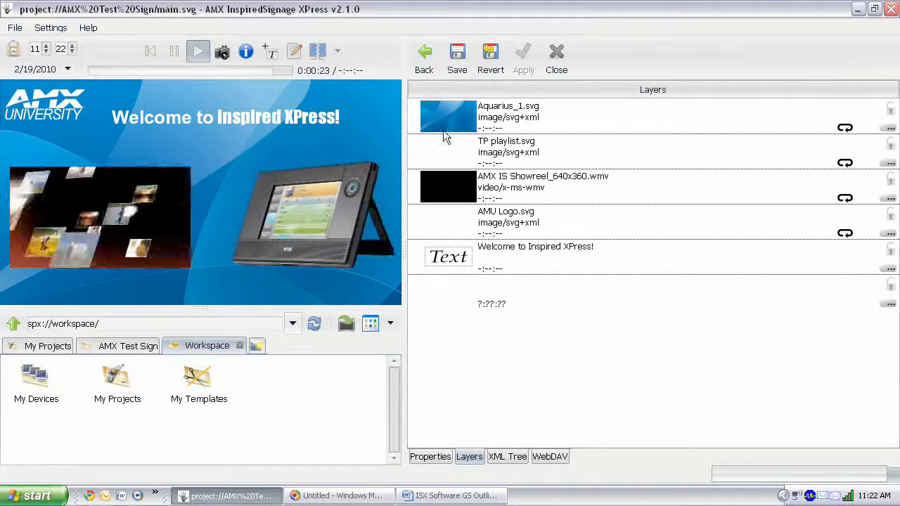
left_click(372, 238)
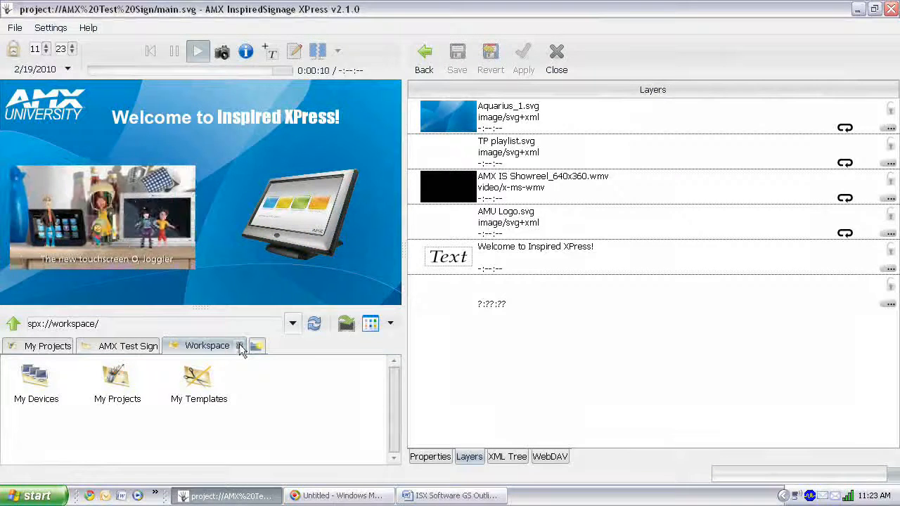
Add the 7segments.svg clock from the Clocks templates to the sign and shrink it into the upper-right corner of the layout
double_click(197, 381)
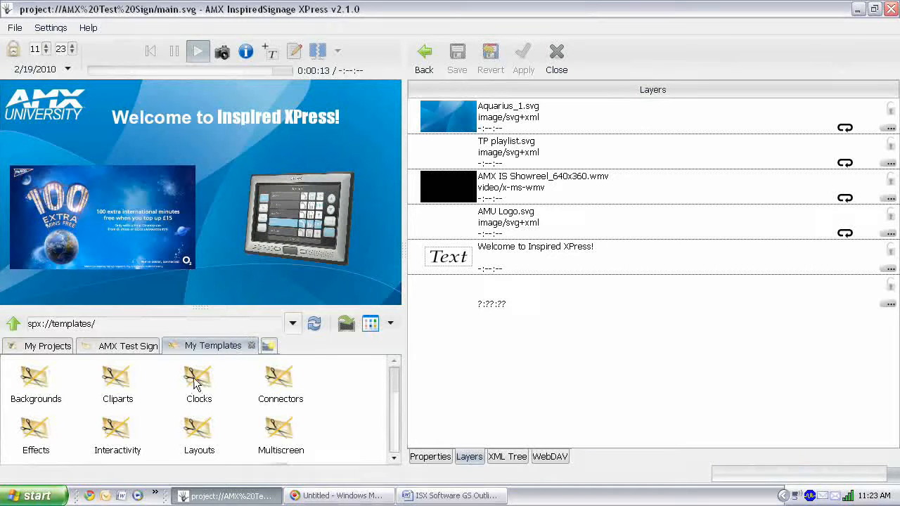
double_click(196, 379)
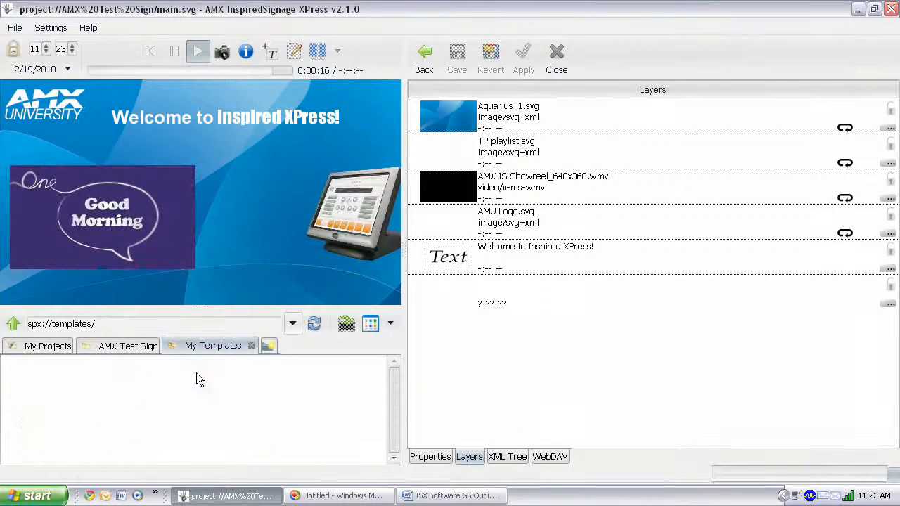
mouse_move(392, 389)
left_mouse_down()
mouse_move(391, 423)
mouse_move(388, 382)
left_mouse_up()
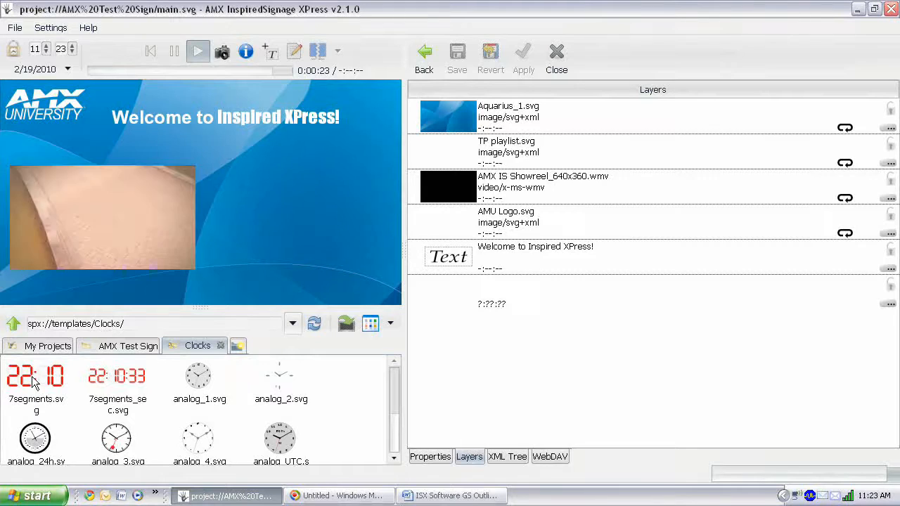
left_click_drag(34, 390, 113, 206)
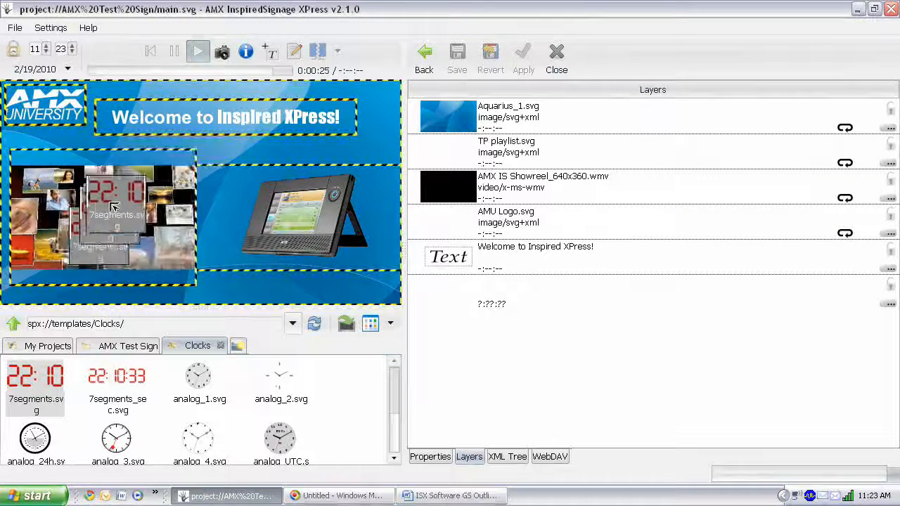
left_click_drag(188, 163, 187, 162)
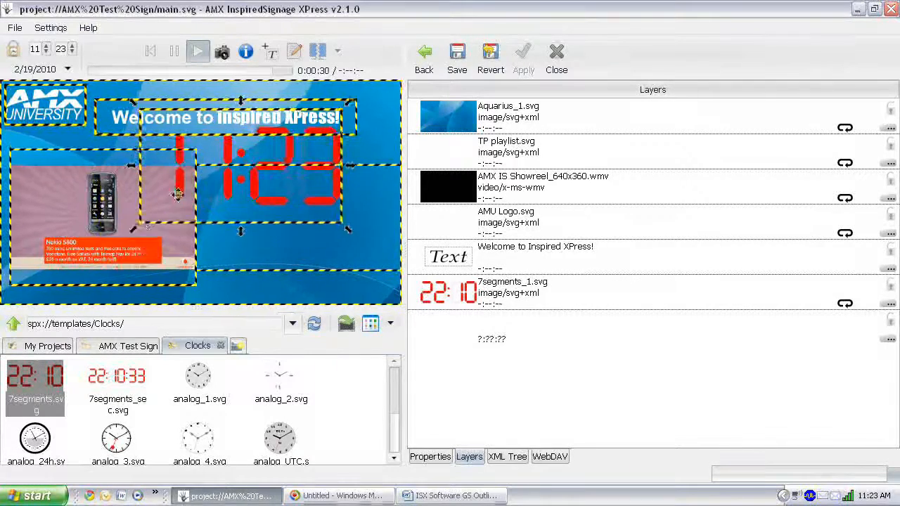
left_click_drag(135, 225, 362, 121)
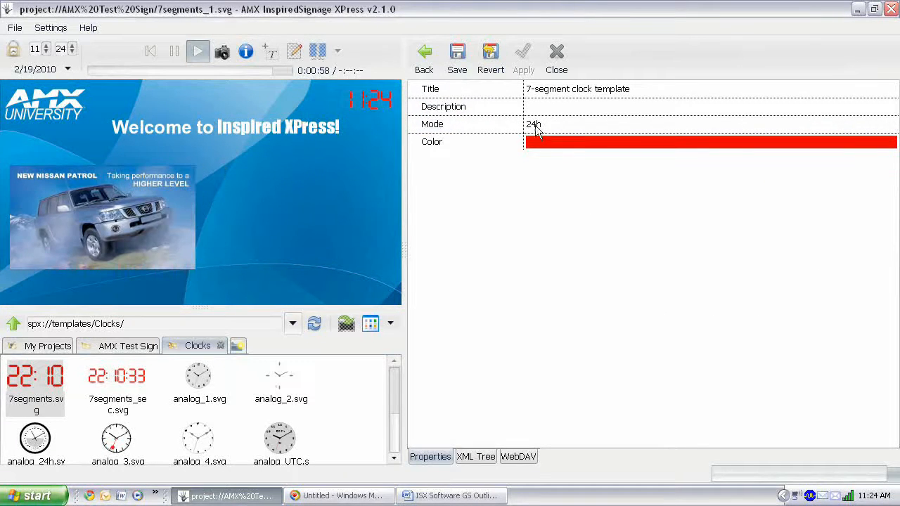
Change the 7-segment clock's color to white (#FFFFFF)
left_click(576, 145)
left_click(576, 145)
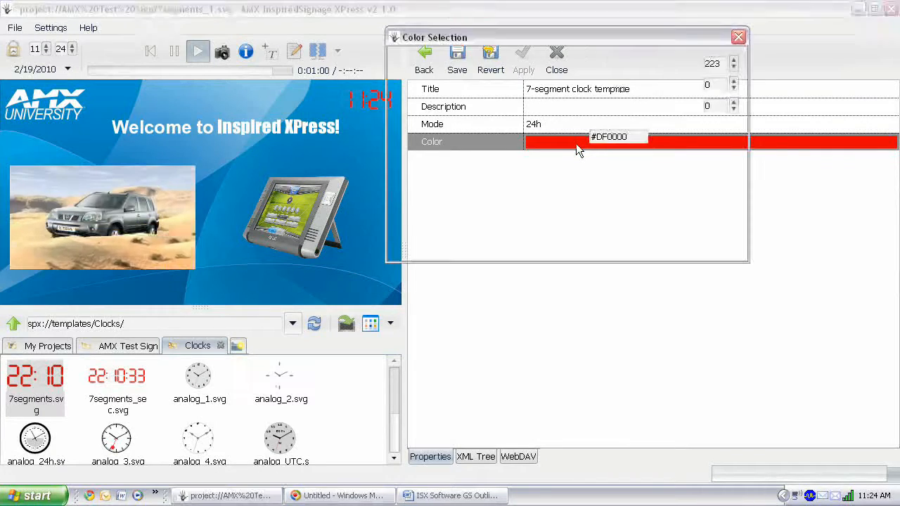
mouse_move(460, 134)
left_mouse_down()
mouse_move(407, 166)
mouse_move(448, 127)
left_mouse_up()
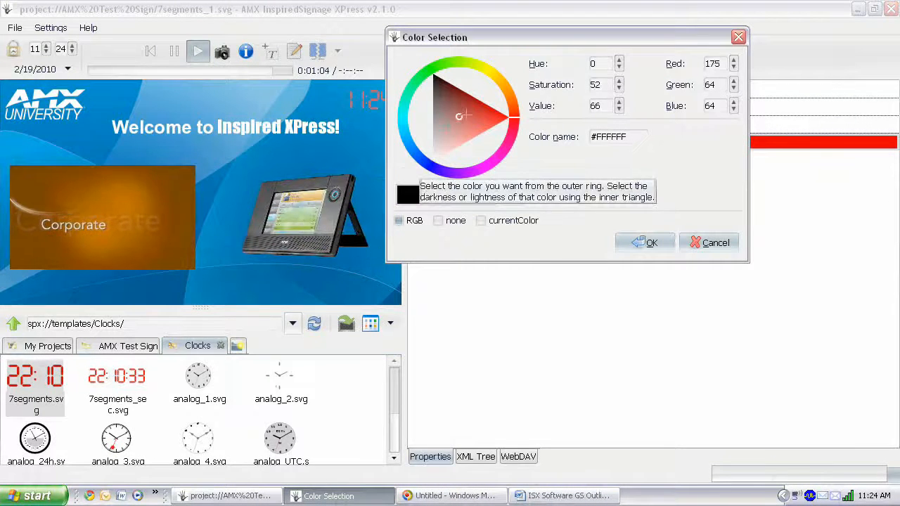
mouse_move(426, 161)
left_mouse_down()
mouse_move(410, 144)
mouse_move(410, 86)
mouse_move(461, 64)
mouse_move(502, 88)
mouse_move(502, 142)
left_mouse_up()
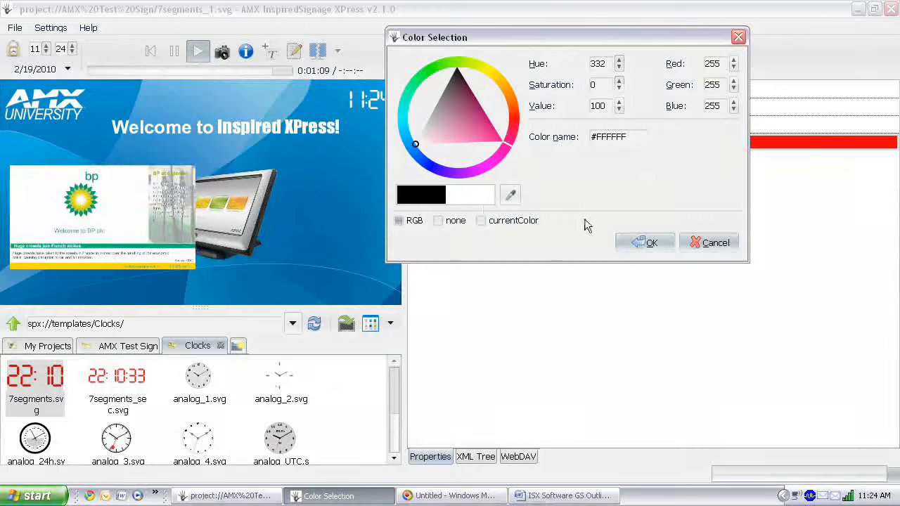
left_click(637, 245)
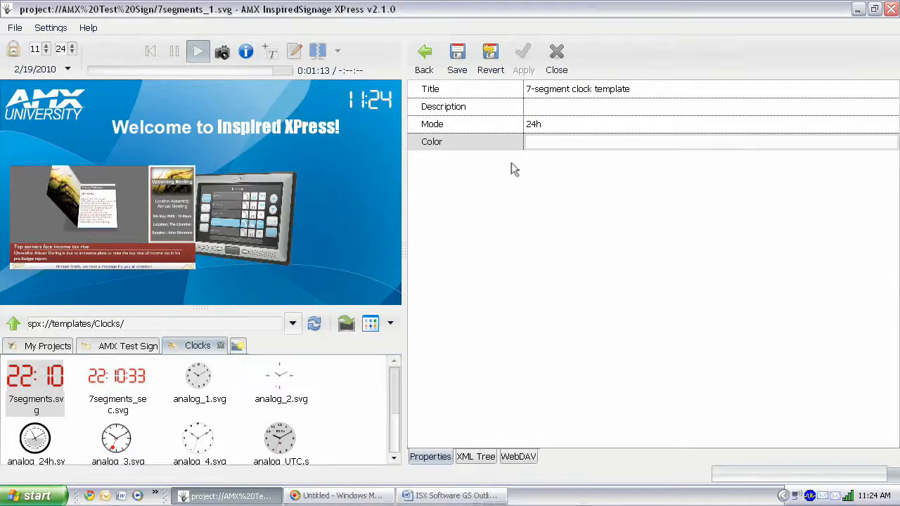
Set the clock's mode to 12h and save the change
left_click(545, 125)
left_click(546, 126)
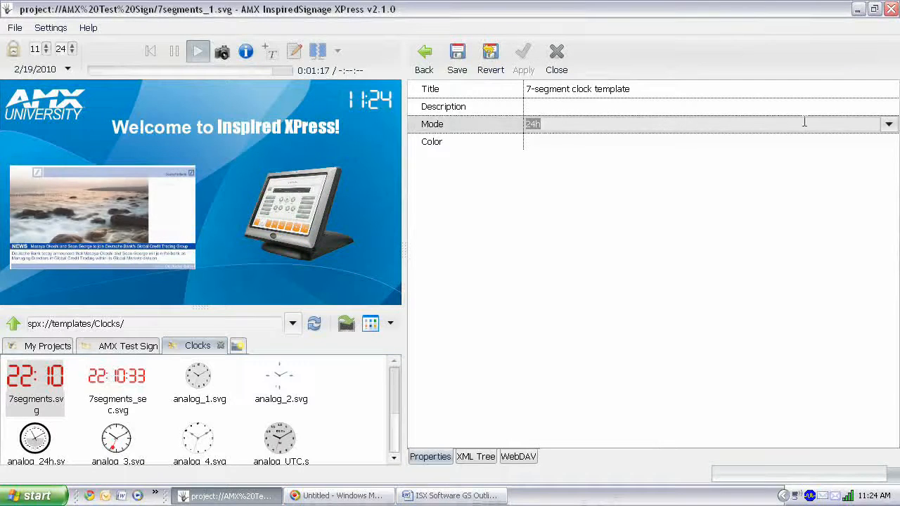
left_click(887, 124)
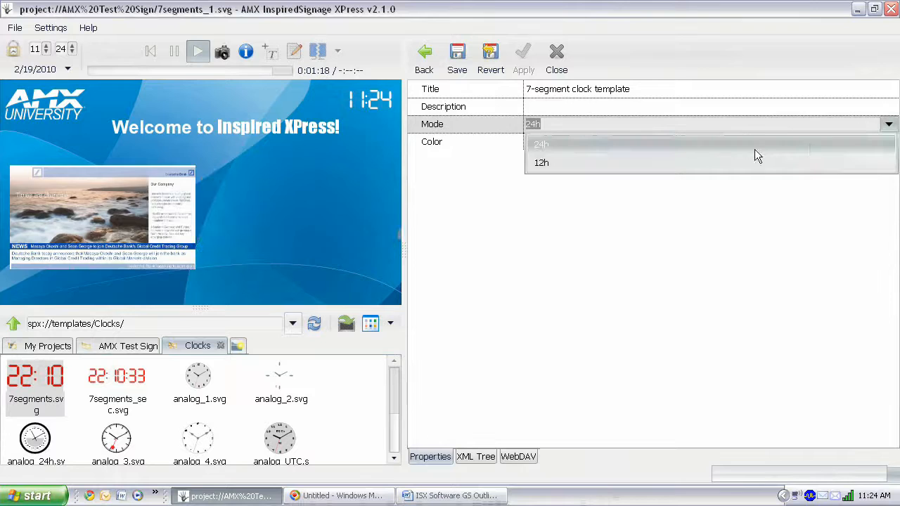
left_click(699, 162)
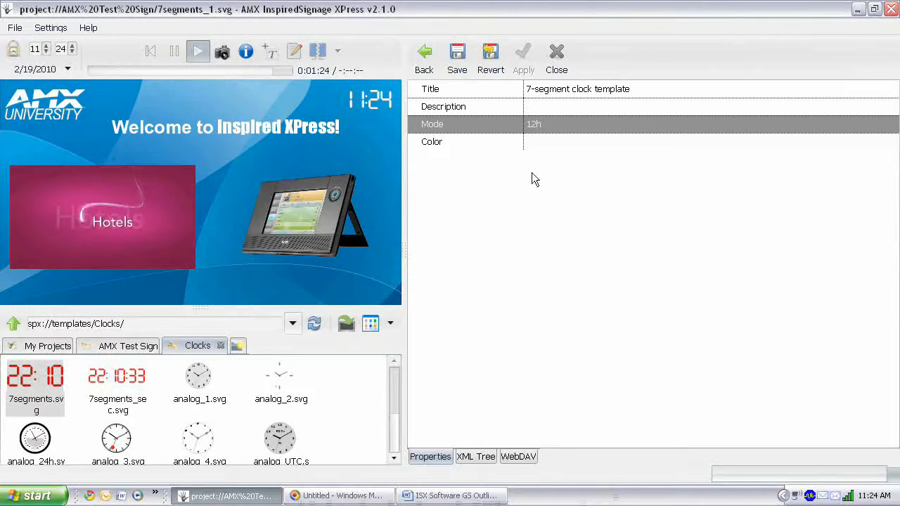
left_click(457, 58)
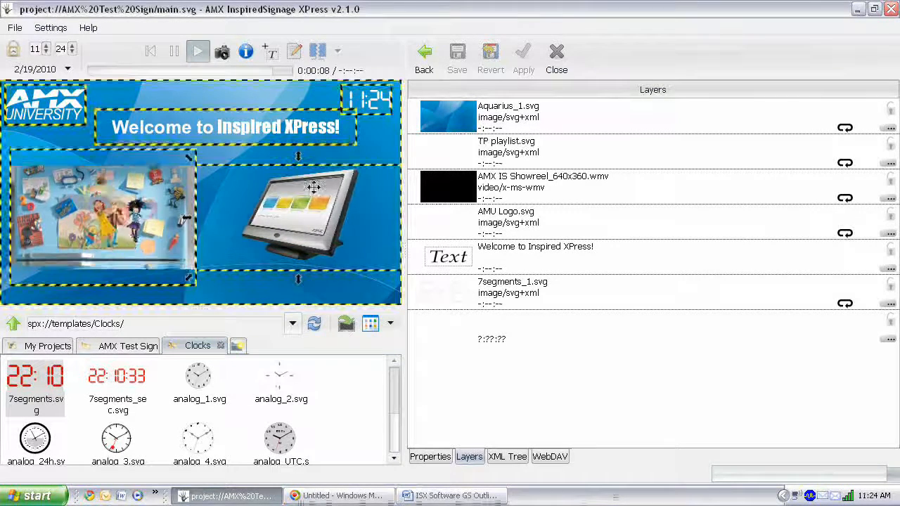
Return to index.svg and publish the AMX Test Sign project to the connected device
left_click(424, 60)
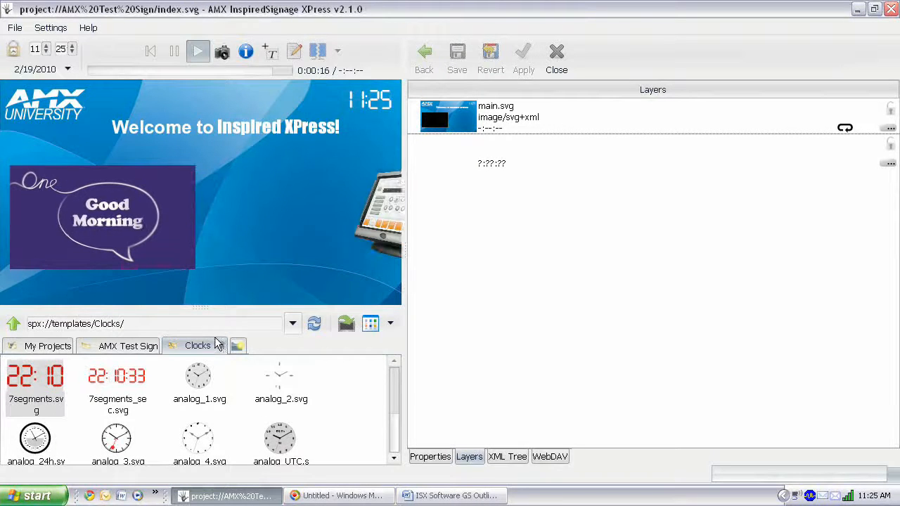
left_click(121, 346)
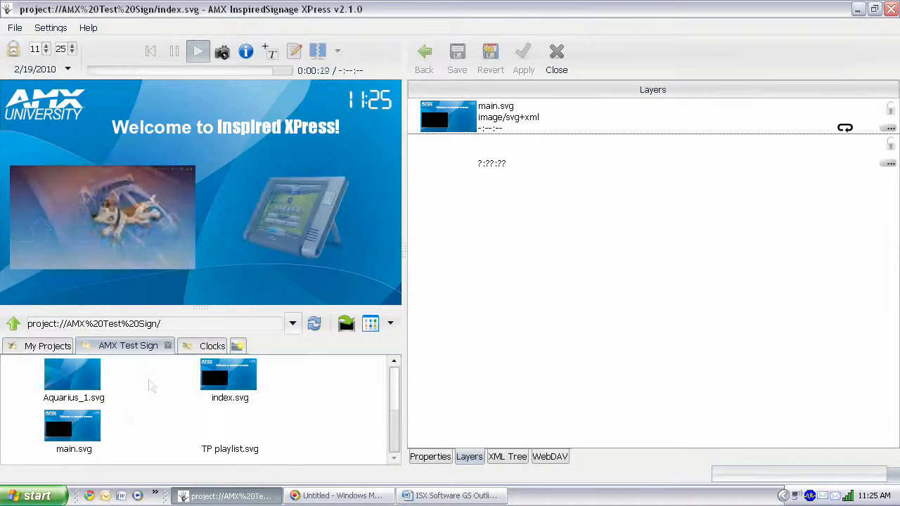
left_click(345, 328)
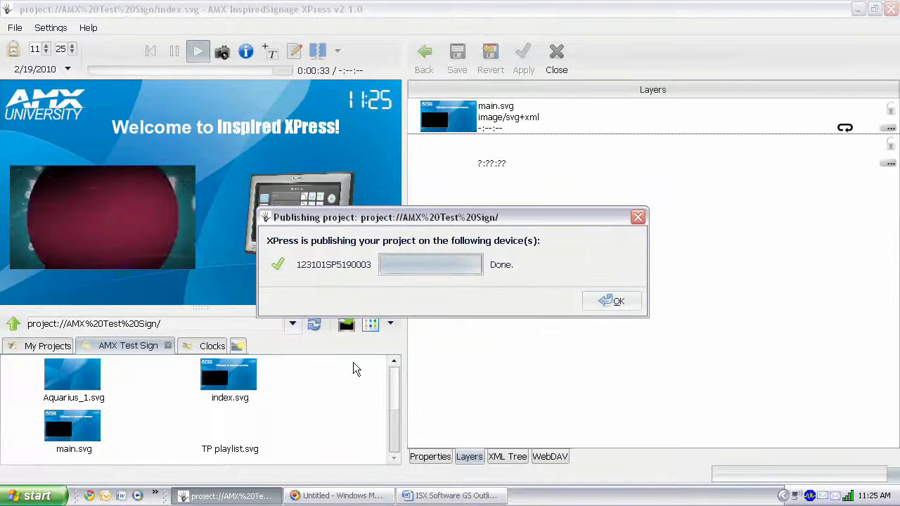
left_click(616, 301)
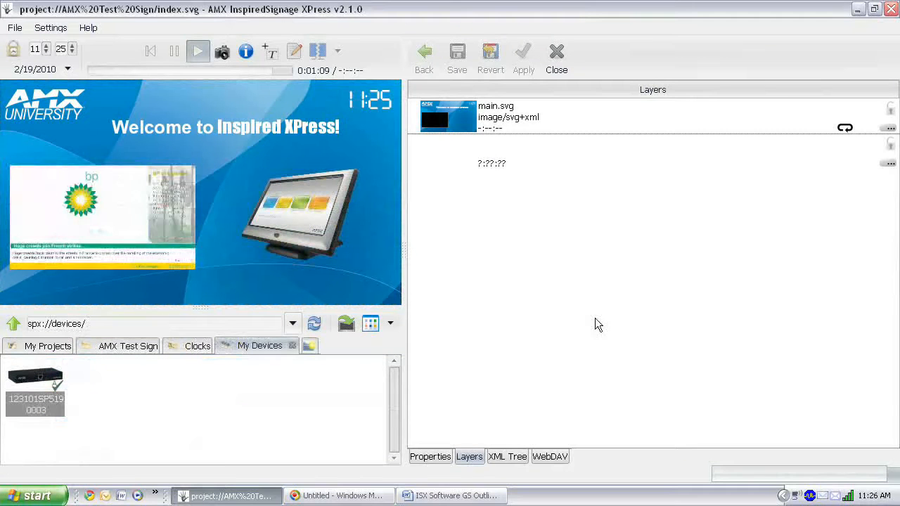